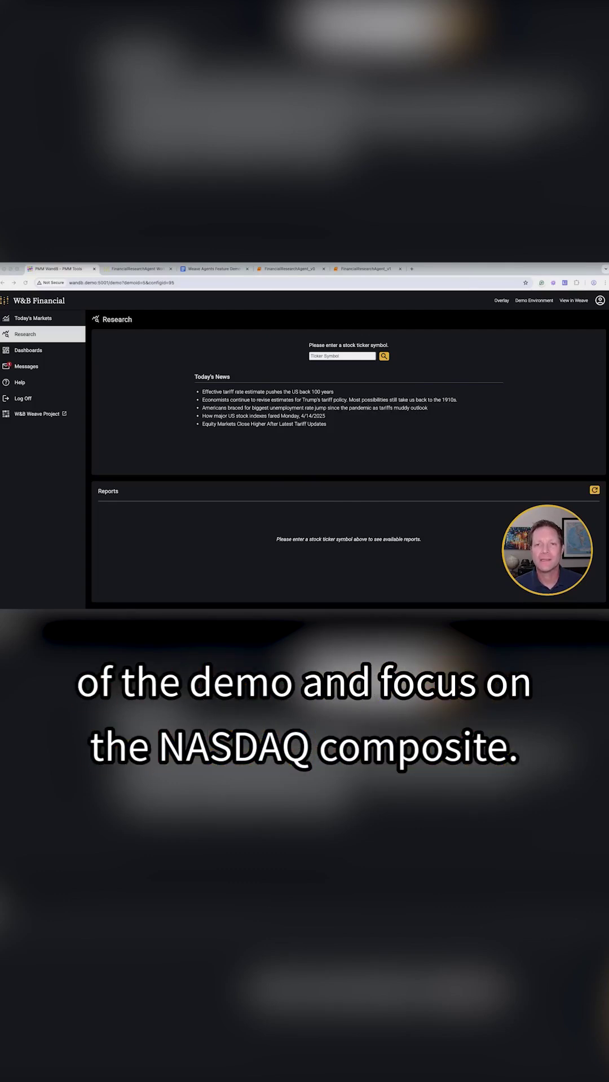
Load research for ticker ^IXIC and view its price chart over 5D, then 1M.
click(336, 359)
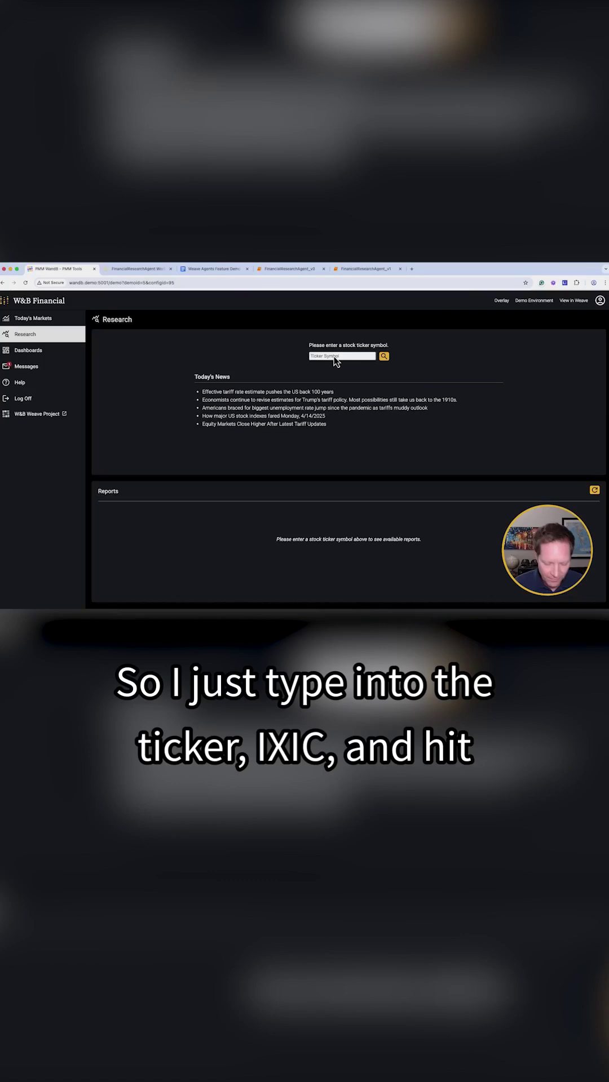
text(^IXIC)
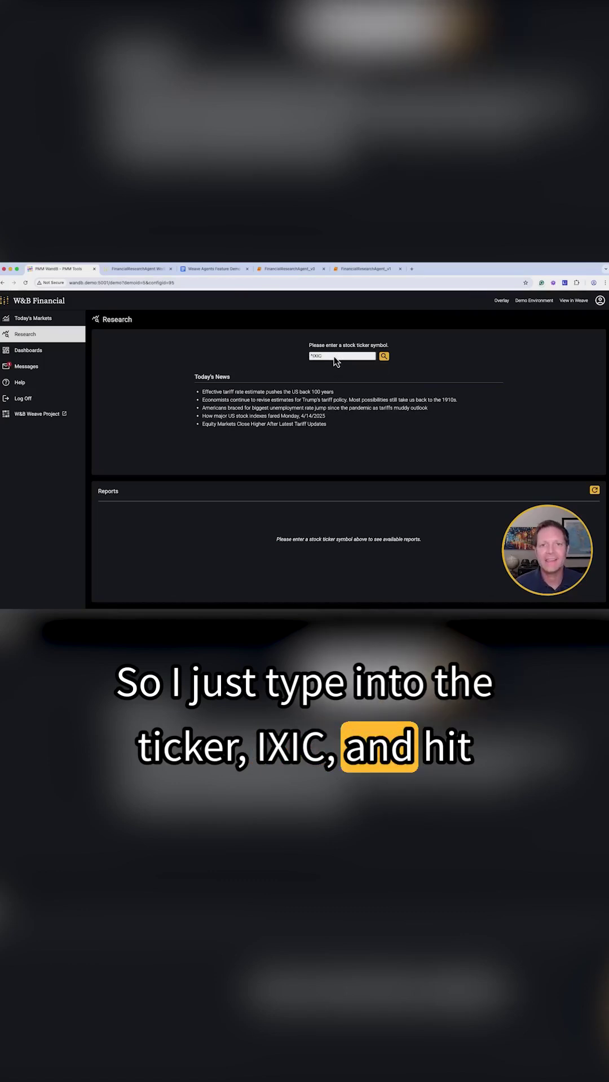
key(Return)
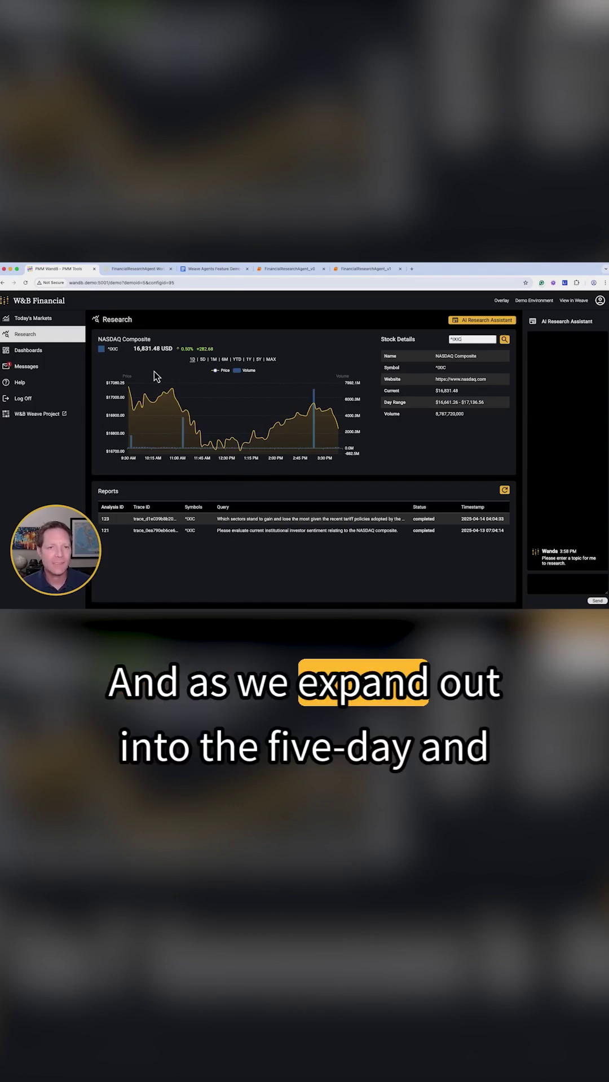
click(206, 361)
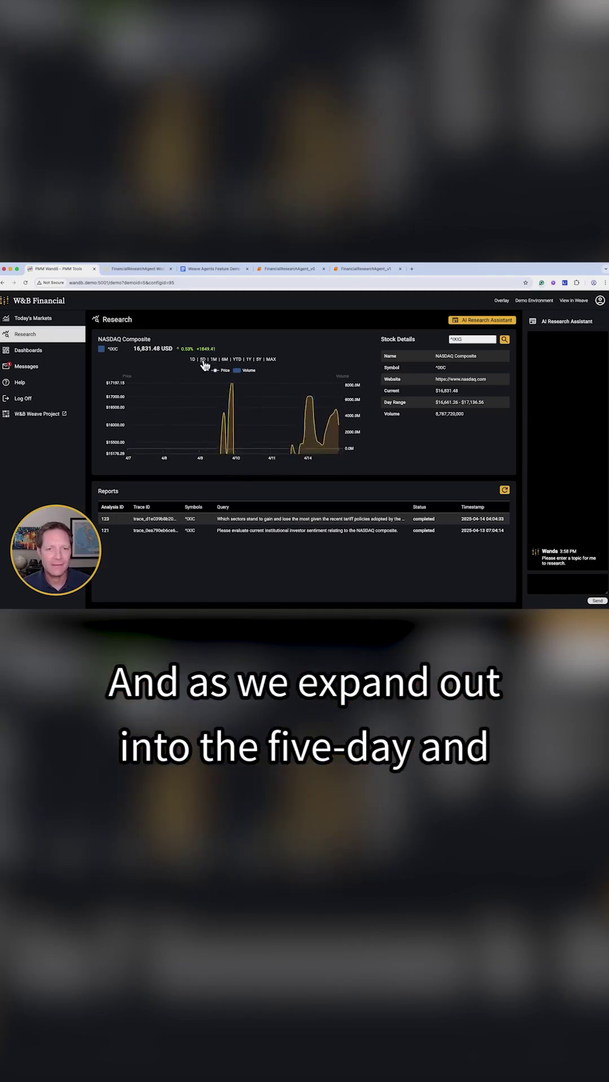
click(213, 360)
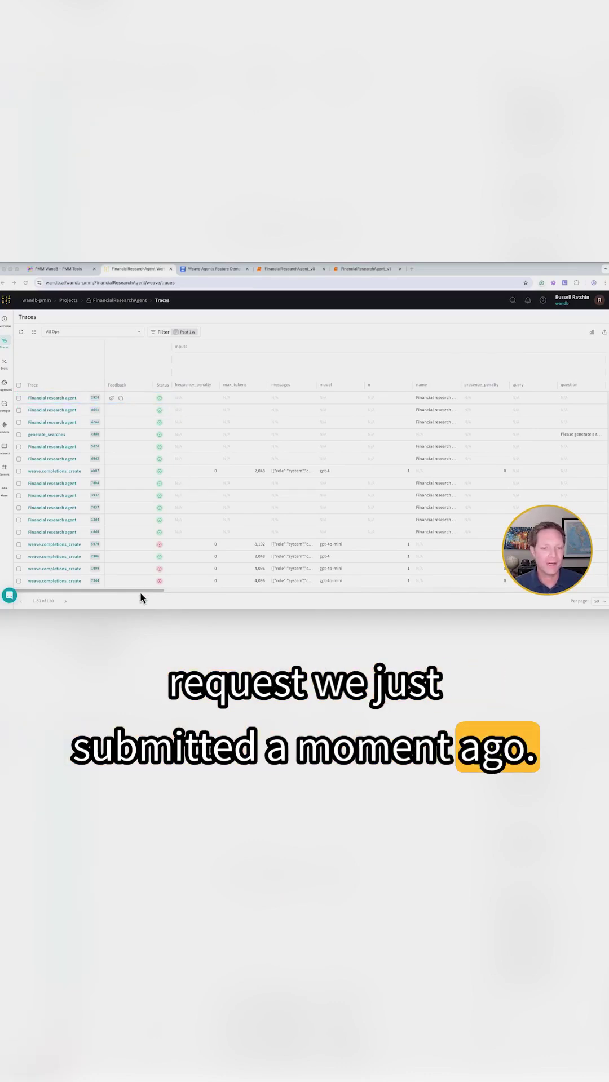
mouse_move(138, 592)
mouse_down()
mouse_move(148, 598)
mouse_move(606, 599)
mouse_up()
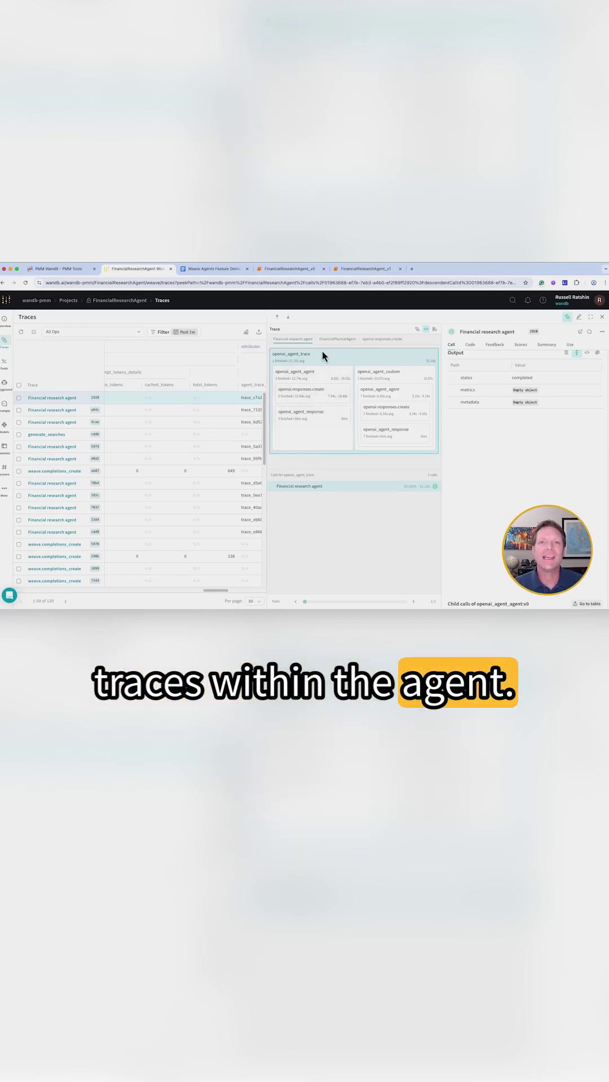
In the flame chart, drill from Search the web through FinancialSearchAgent to openai.responses.create, then back.
click(432, 330)
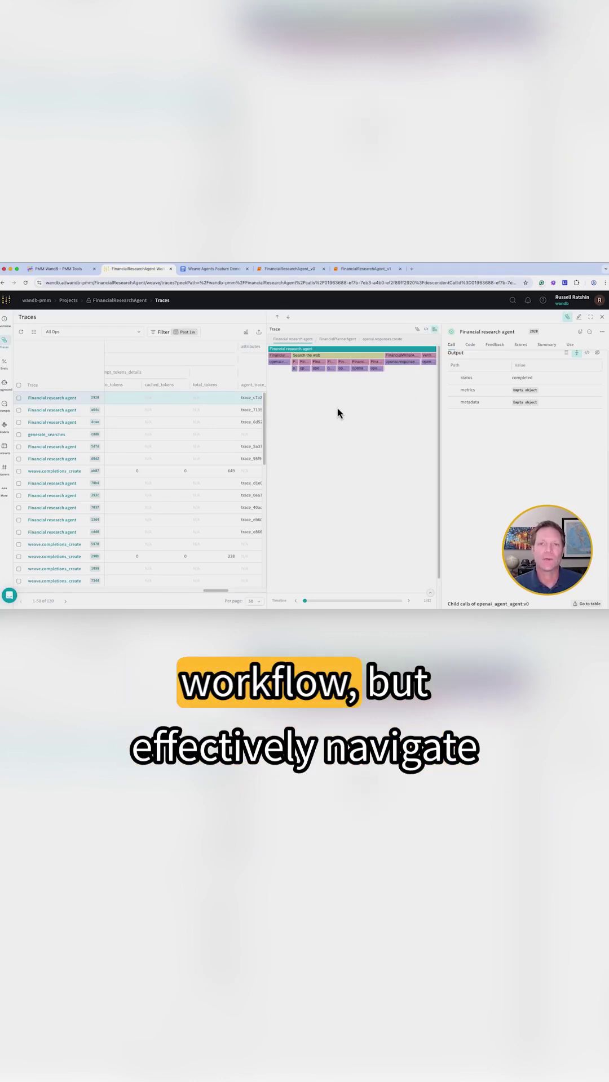
click(329, 357)
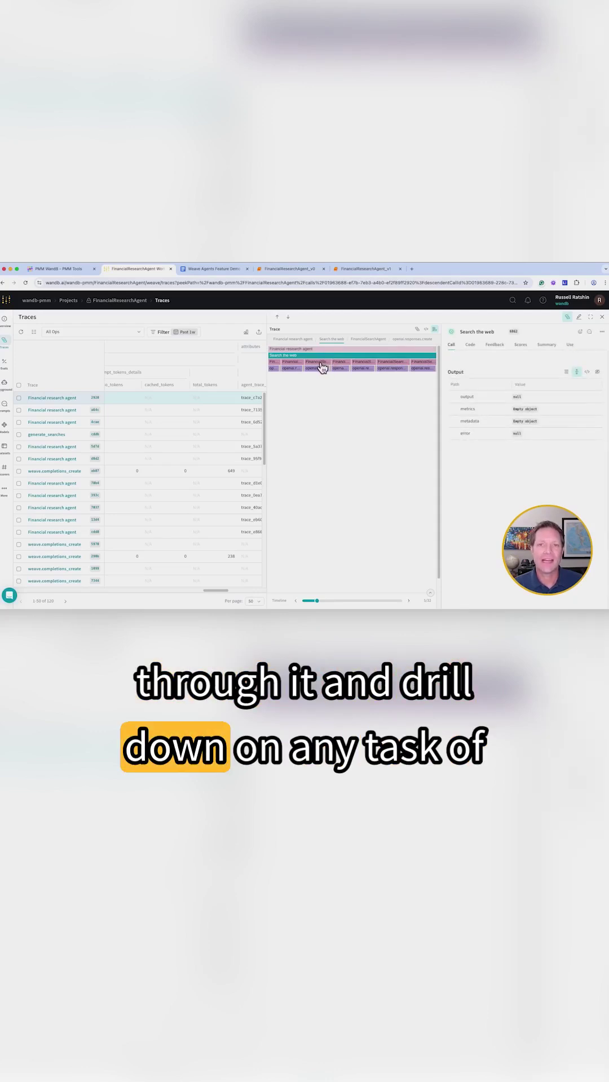
click(321, 364)
click(329, 370)
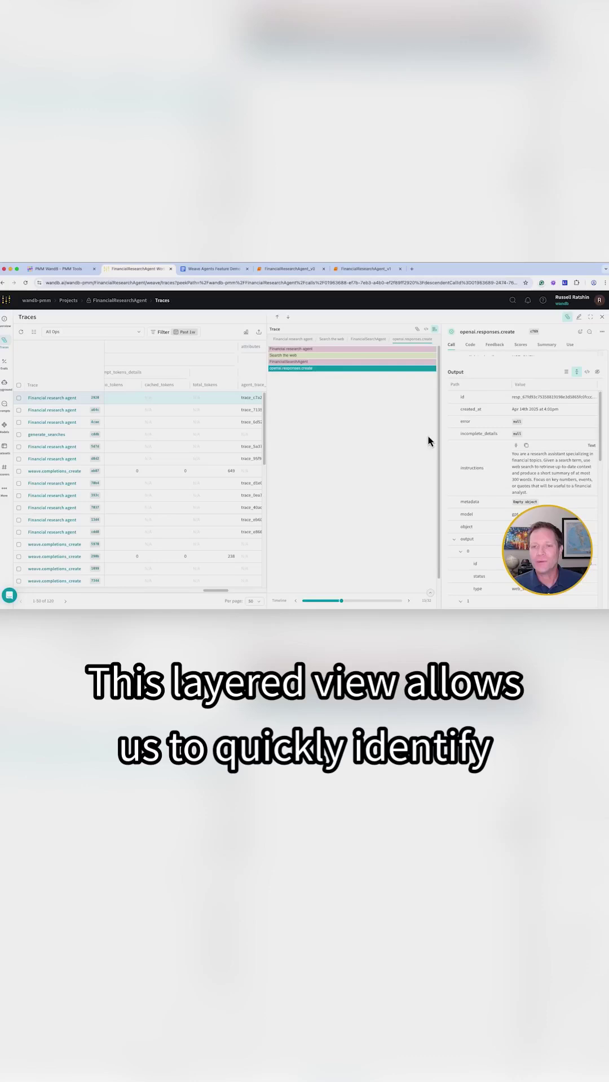
click(335, 356)
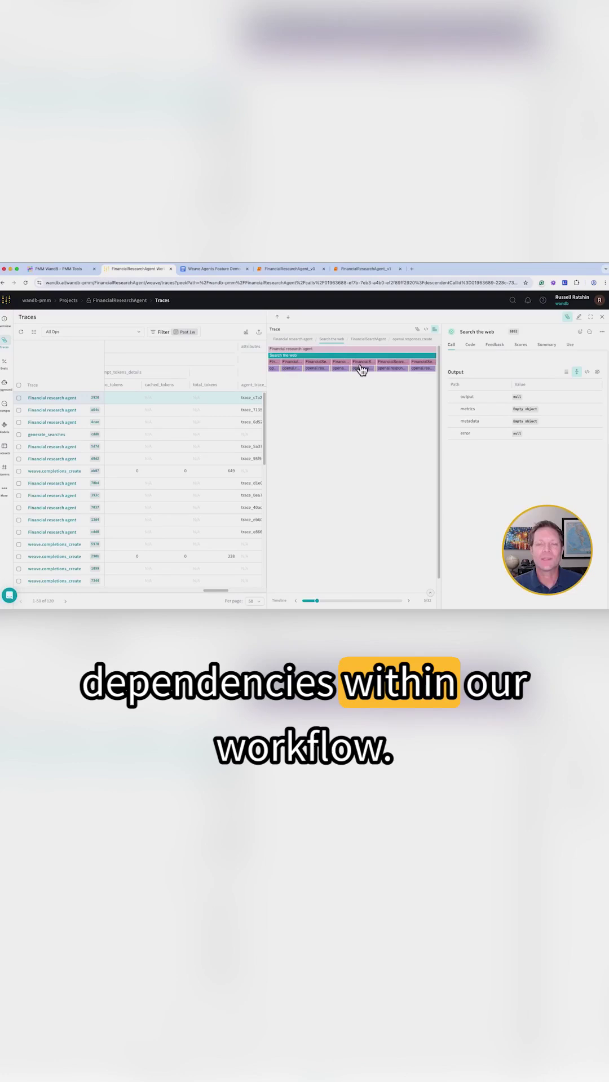